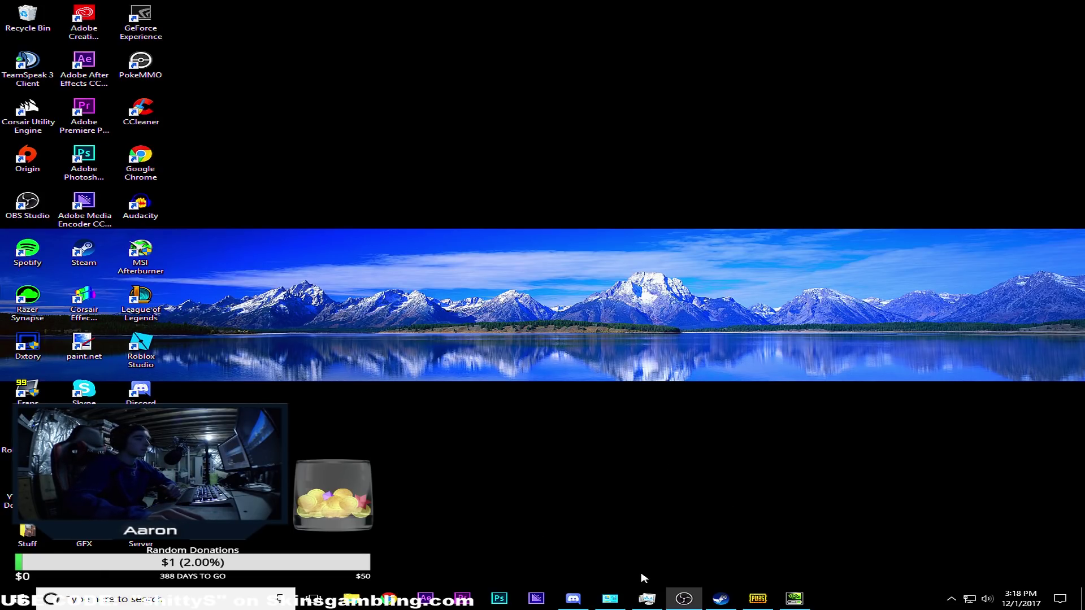
Open Task Manager and review which programs are enabled or disabled at startup
{"action": "left_click", "coordinate": [647, 600]}
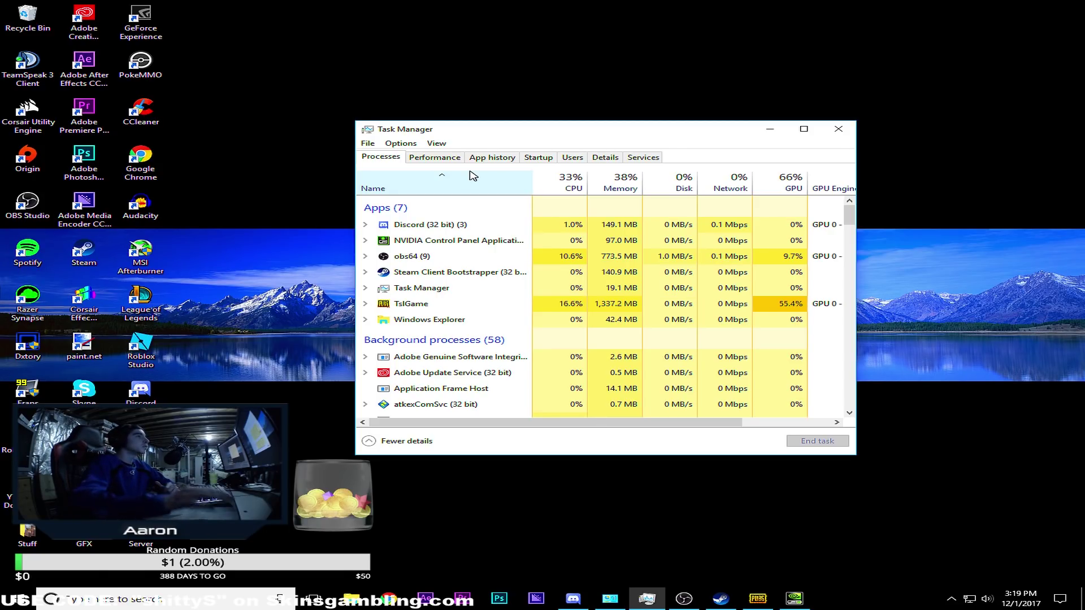
{"action": "left_click", "coordinate": [547, 159]}
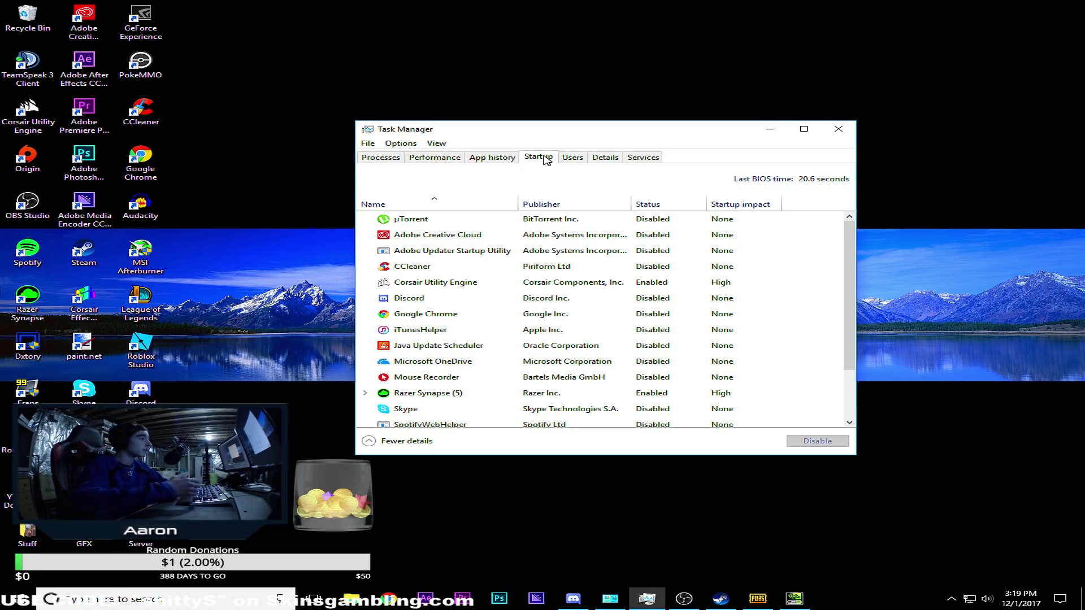
{"action": "scroll", "coordinate": [540, 226], "scroll_direction": "down", "scroll_amount": 2}
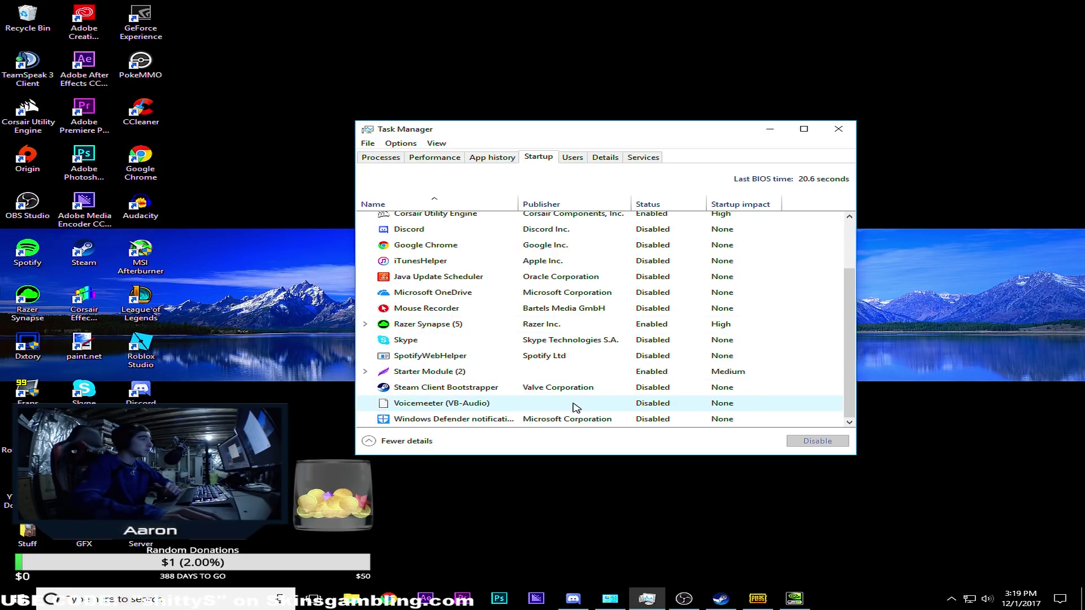
{"action": "scroll", "coordinate": [537, 346], "scroll_direction": "up", "scroll_amount": 2}
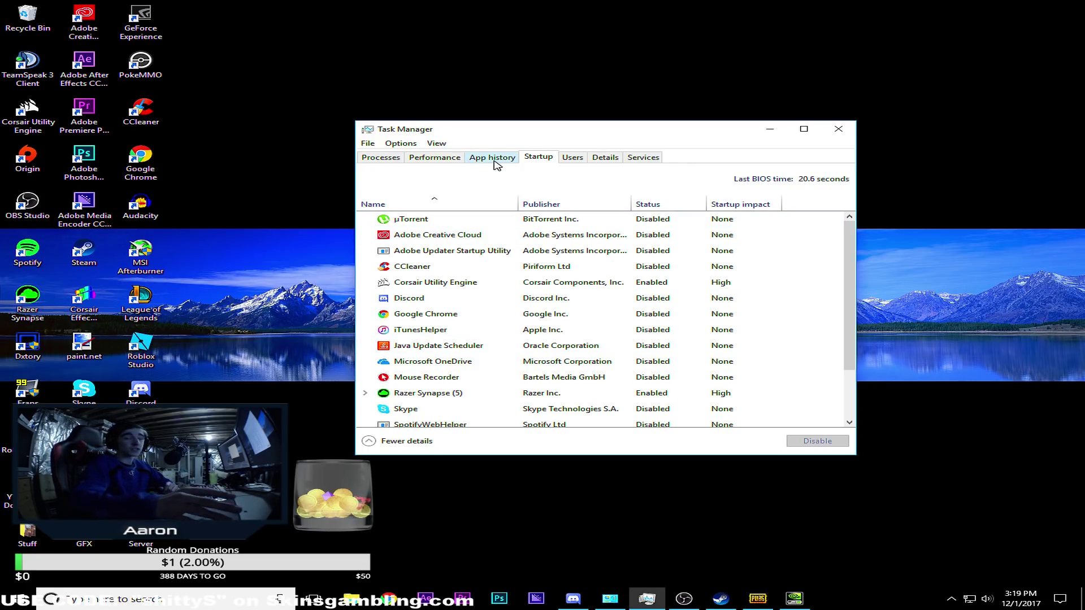
End the OriginWebHelperService background process and close Task Manager
{"action": "left_click", "coordinate": [373, 160]}
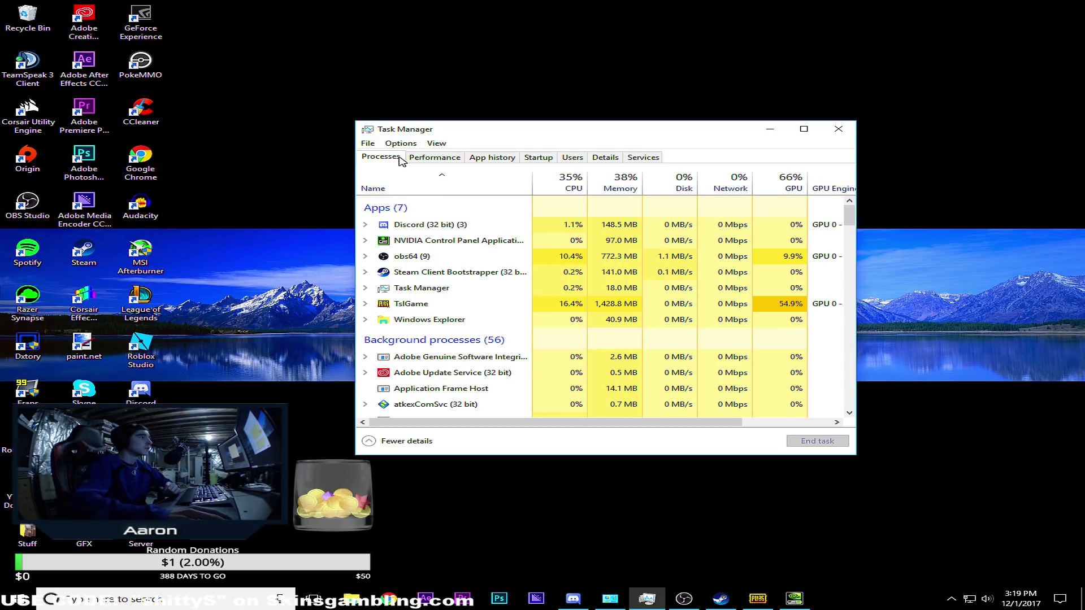
{"action": "scroll", "coordinate": [500, 305], "scroll_direction": "down", "scroll_amount": 5}
{"action": "scroll", "coordinate": [497, 308], "scroll_direction": "down", "scroll_amount": 3}
{"action": "scroll", "coordinate": [494, 309], "scroll_direction": "down", "scroll_amount": 8}
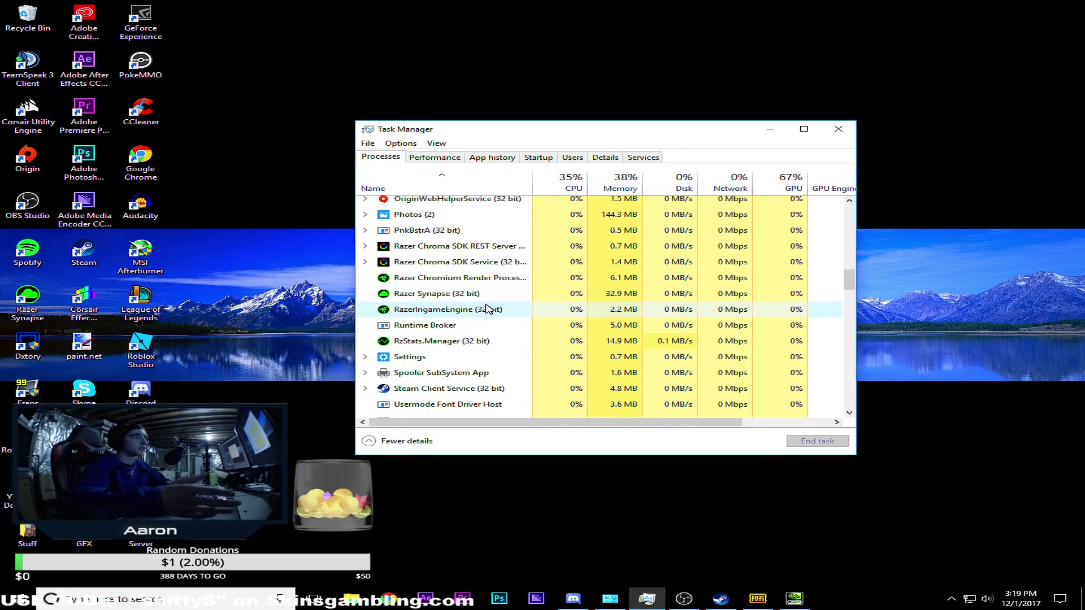
{"action": "scroll", "coordinate": [486, 305], "scroll_direction": "up", "scroll_amount": 1}
{"action": "left_click", "coordinate": [373, 249]}
{"action": "left_click", "coordinate": [834, 438]}
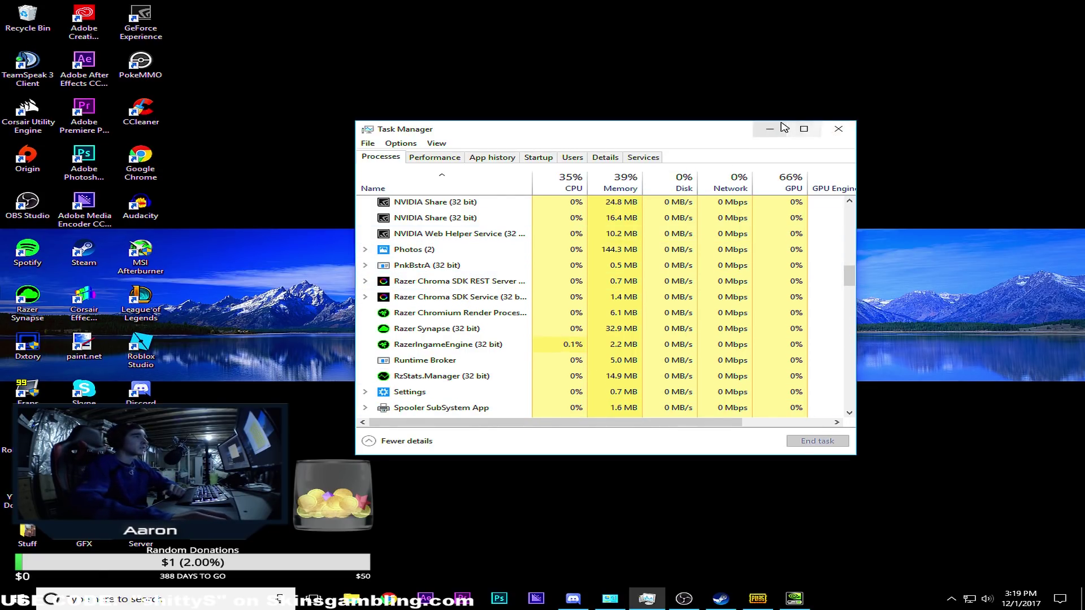
{"action": "left_click", "coordinate": [838, 129]}
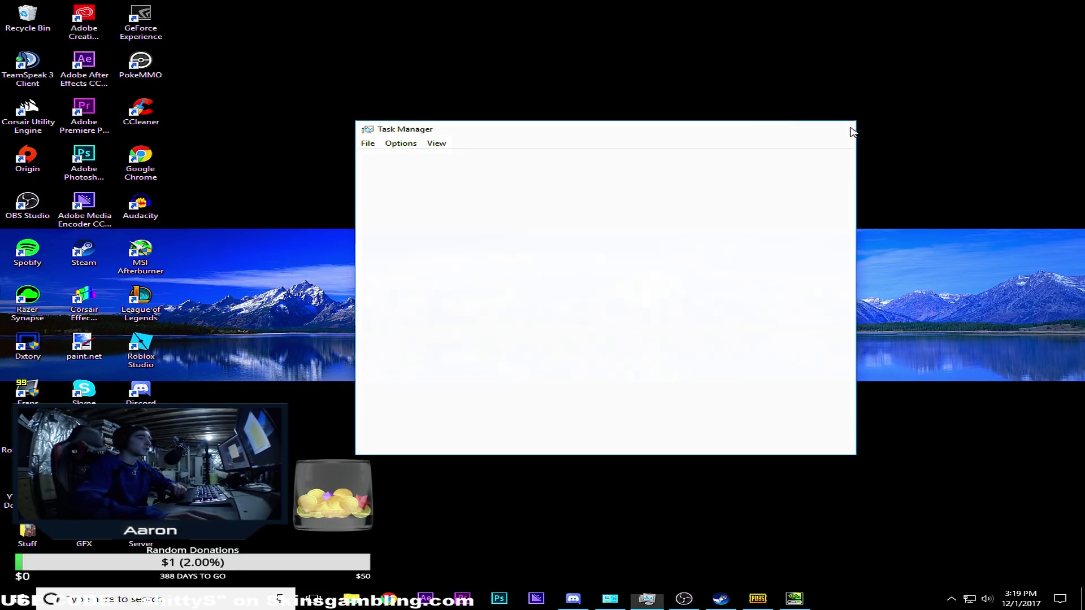
Check the selected power plan in Power Options and close the window
{"action": "left_click", "coordinate": [610, 594]}
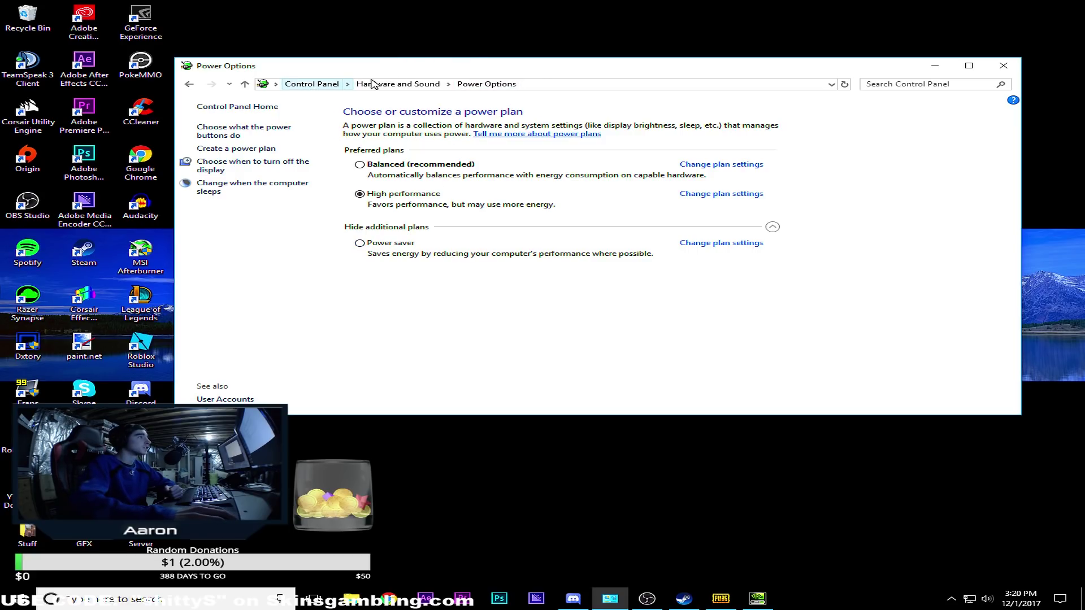
{"action": "left_click", "coordinate": [1004, 65]}
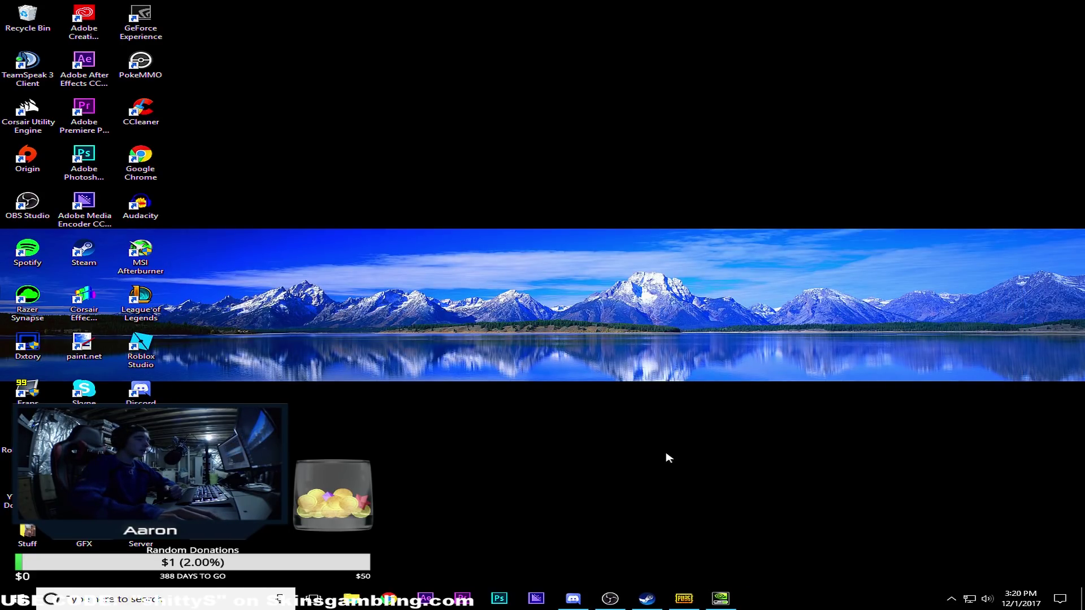
Open NVIDIA Control Panel and review the image preview preference and the global 3D settings
{"action": "left_click", "coordinate": [727, 598]}
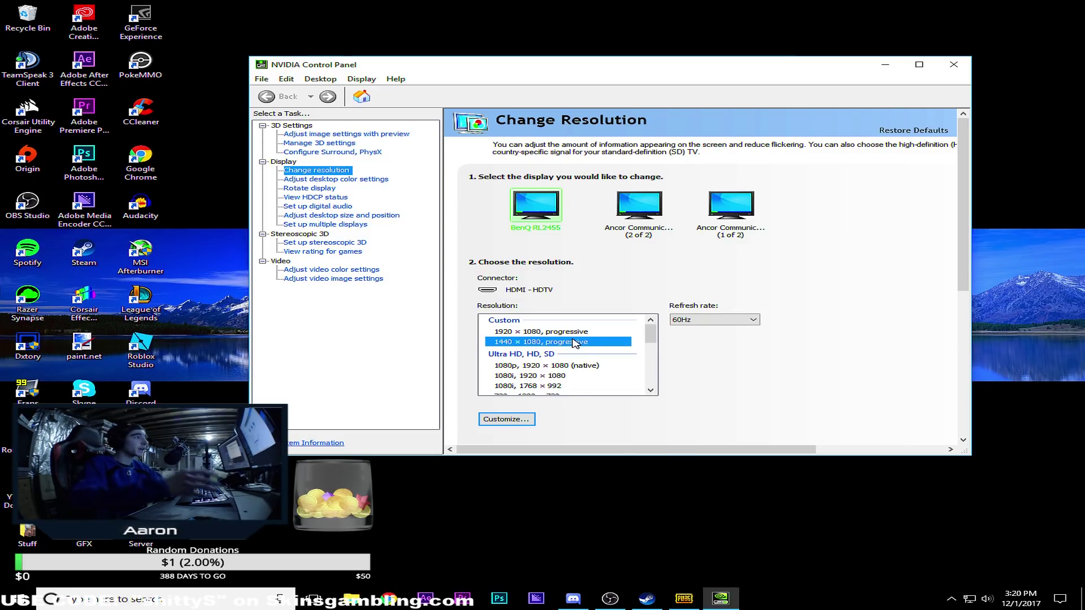
{"action": "left_click", "coordinate": [313, 135]}
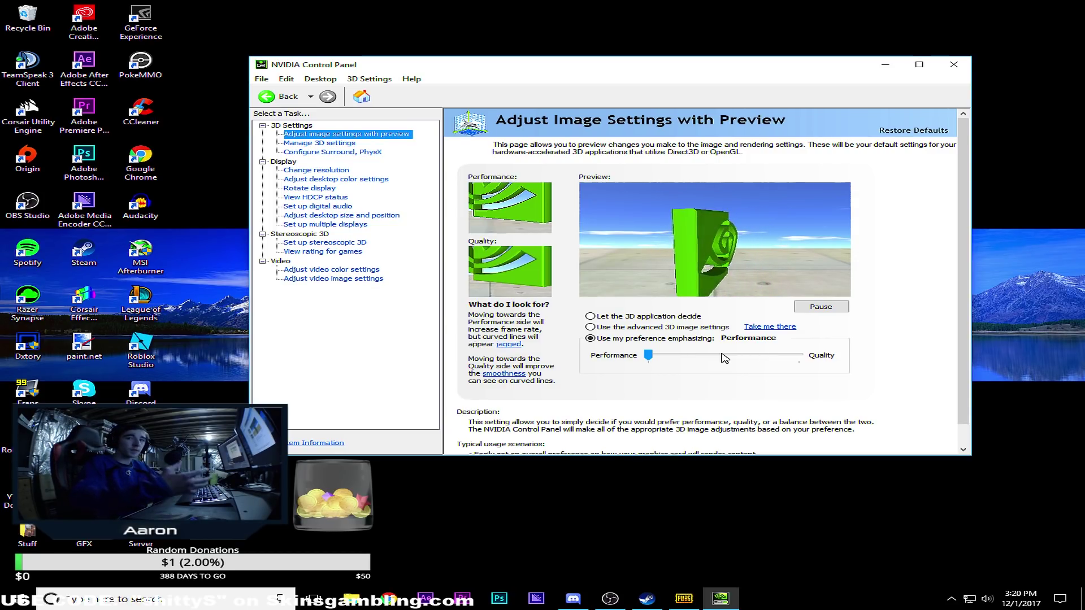
{"action": "left_click", "coordinate": [325, 144]}
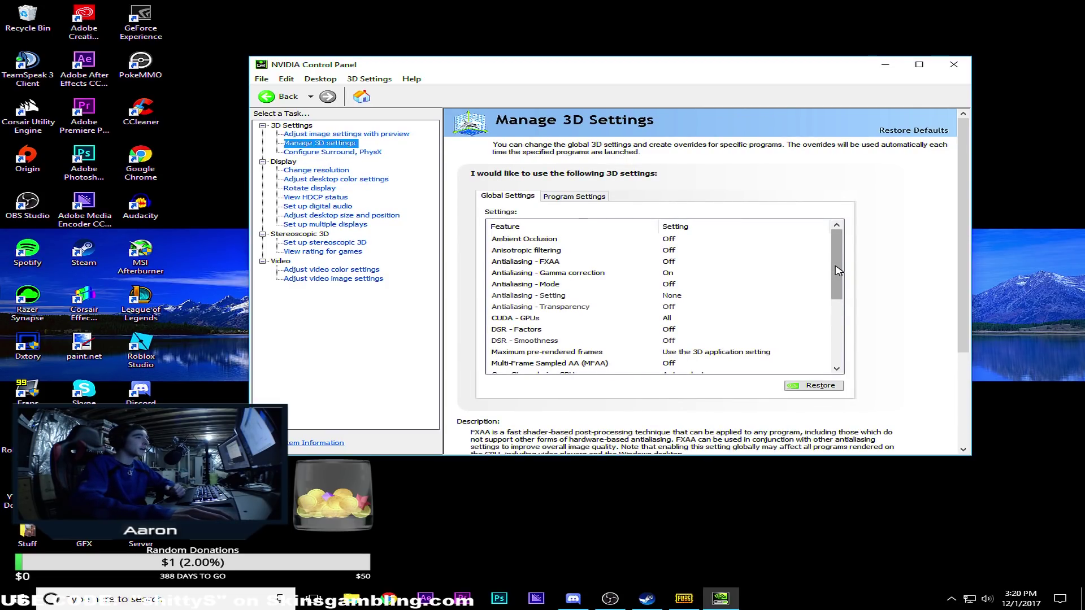
{"action": "left_click_drag", "start_coordinate": [838, 270], "coordinate": [838, 243]}
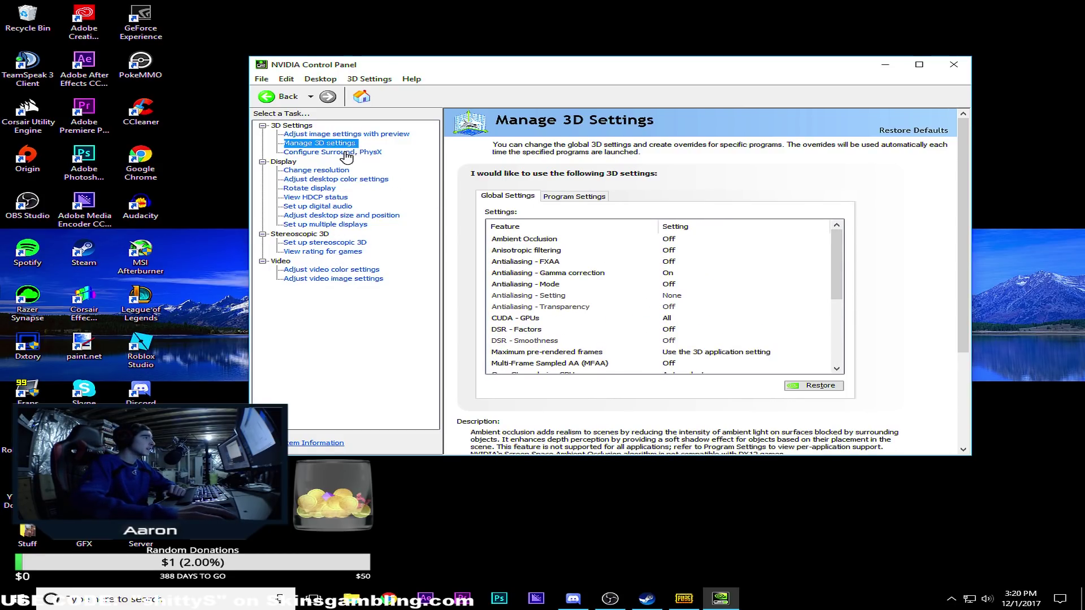
Look through the HDCP status, display resolution and stereoscopic 3D settings, and close NVIDIA Control Panel
{"action": "left_click", "coordinate": [319, 188]}
{"action": "left_click", "coordinate": [333, 199]}
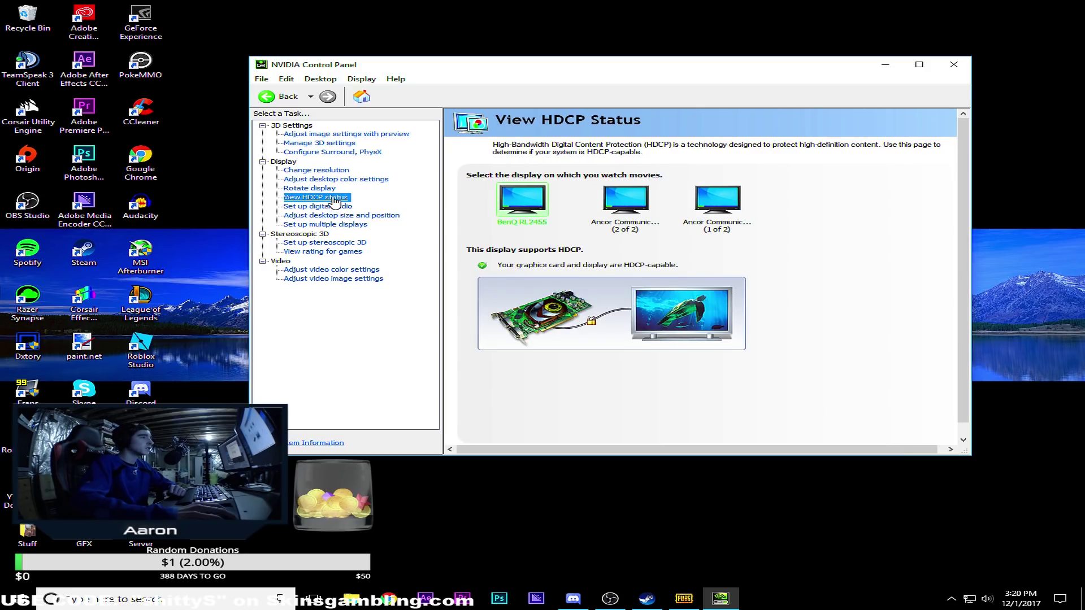
{"action": "left_click", "coordinate": [337, 171]}
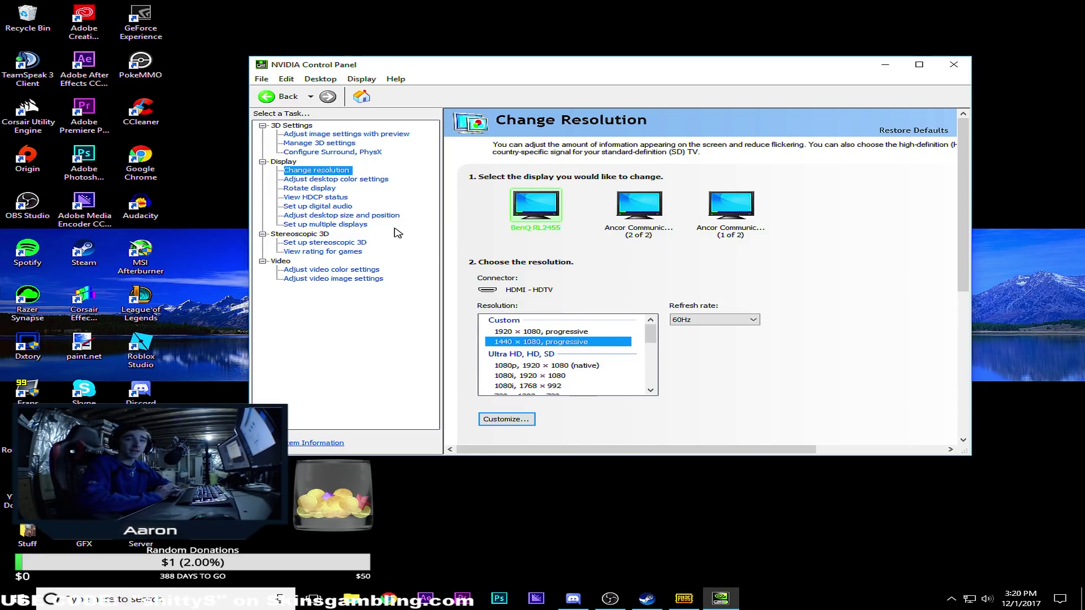
{"action": "left_click", "coordinate": [351, 243]}
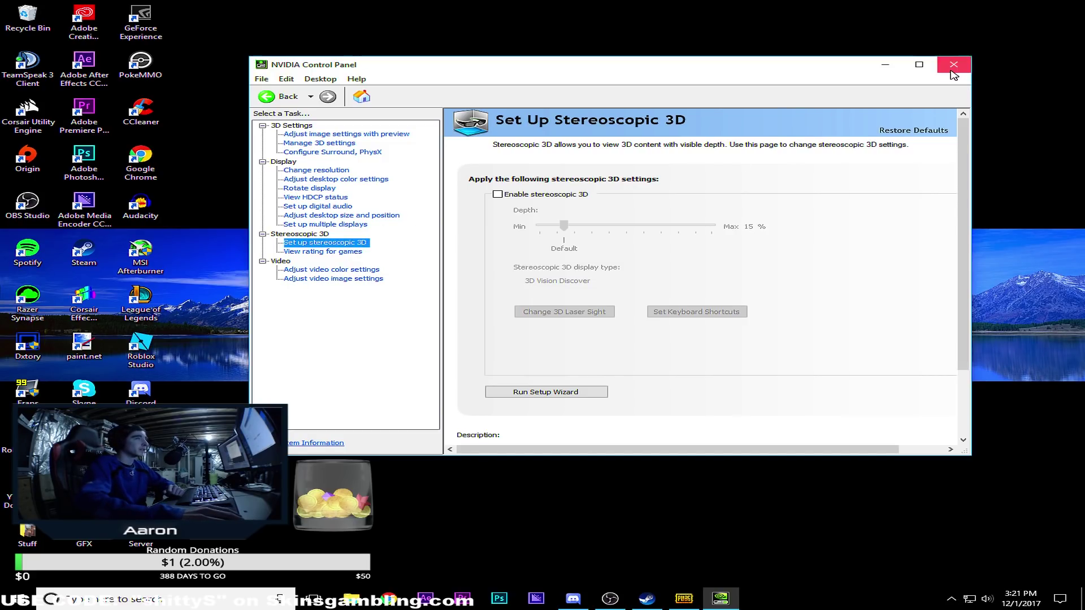
{"action": "left_click", "coordinate": [954, 64]}
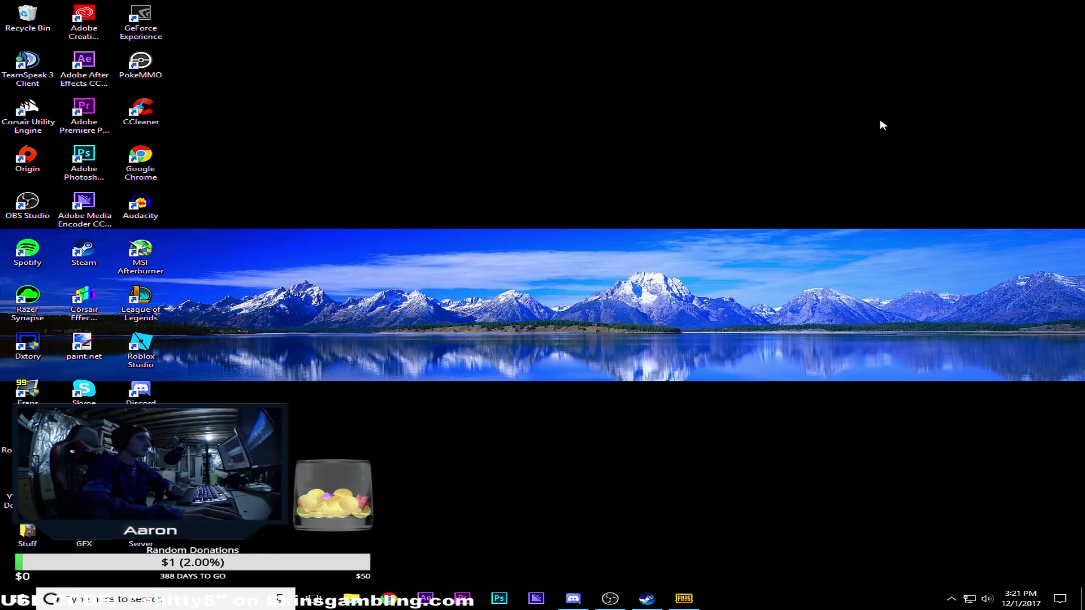
Switch to Battlegrounds and review the screen mode and resolution options in its graphics settings, keeping the mode Windowed
{"action": "left_click", "coordinate": [684, 599]}
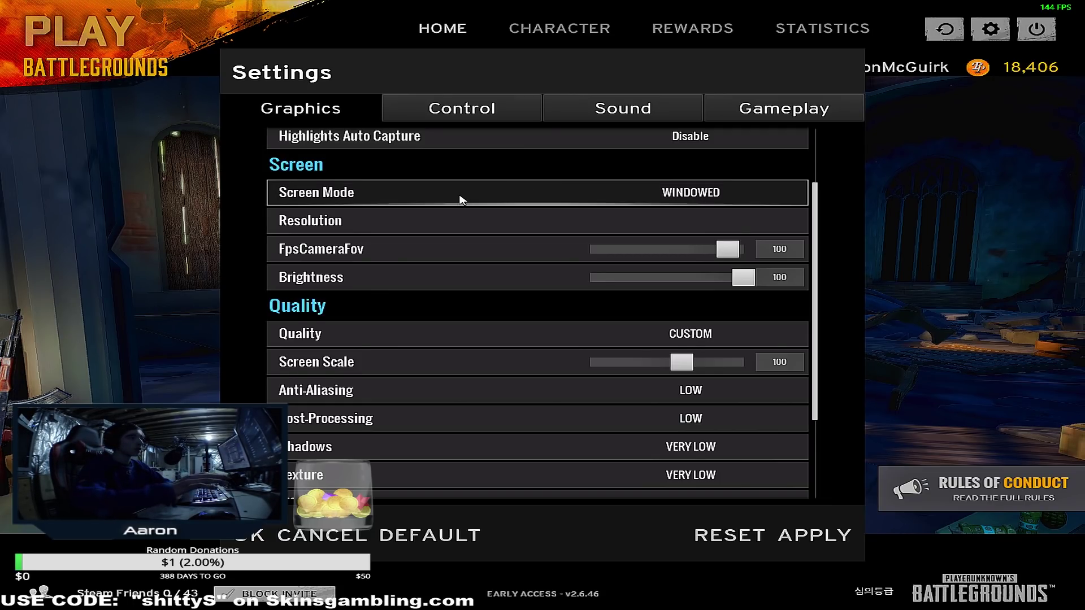
{"action": "left_click", "coordinate": [690, 191]}
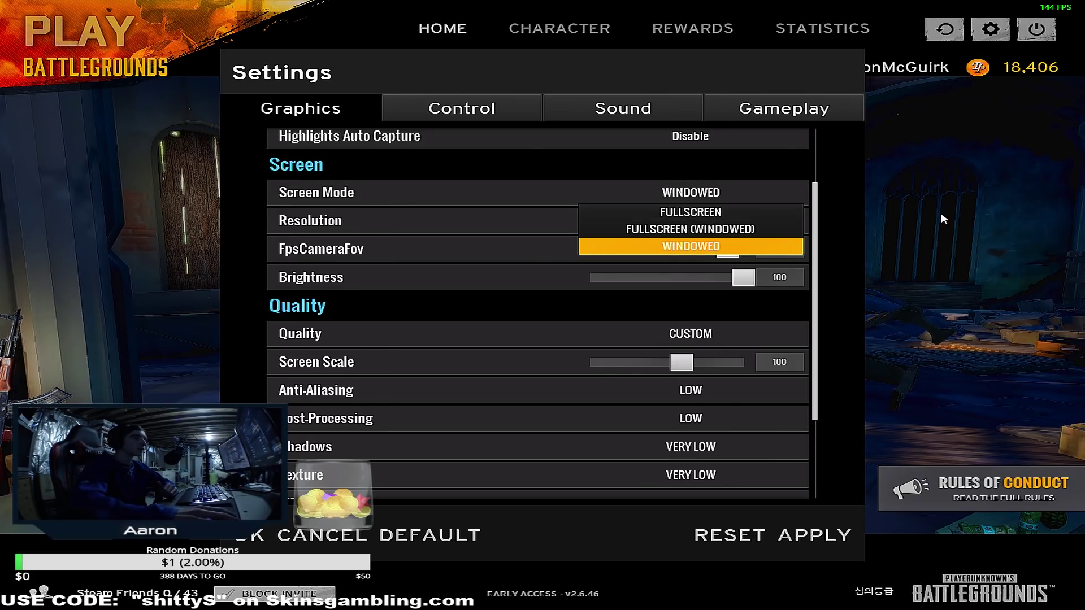
{"action": "left_click", "coordinate": [691, 246]}
{"action": "left_click", "coordinate": [709, 221]}
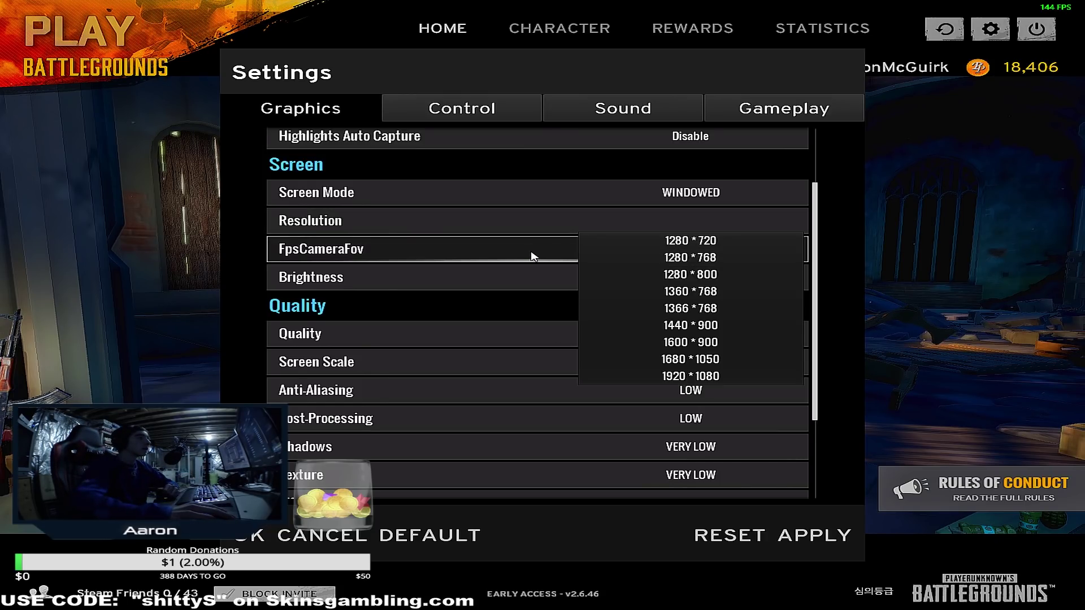
{"action": "left_click", "coordinate": [709, 250]}
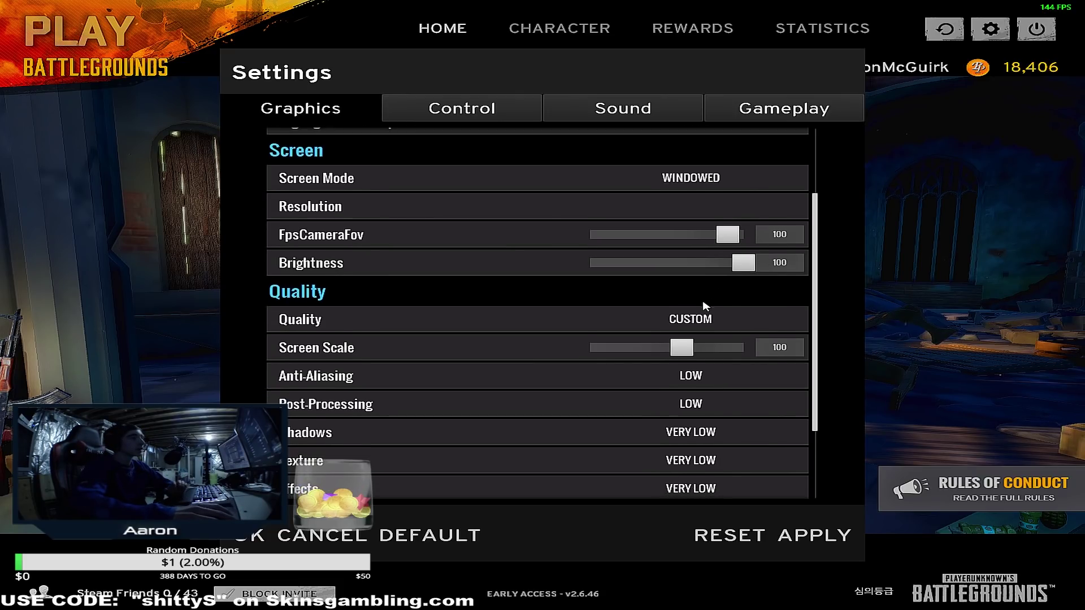
Set the Screen Scale to 100 in the graphics quality settings
{"action": "scroll", "coordinate": [757, 277], "scroll_direction": "down", "scroll_amount": 3}
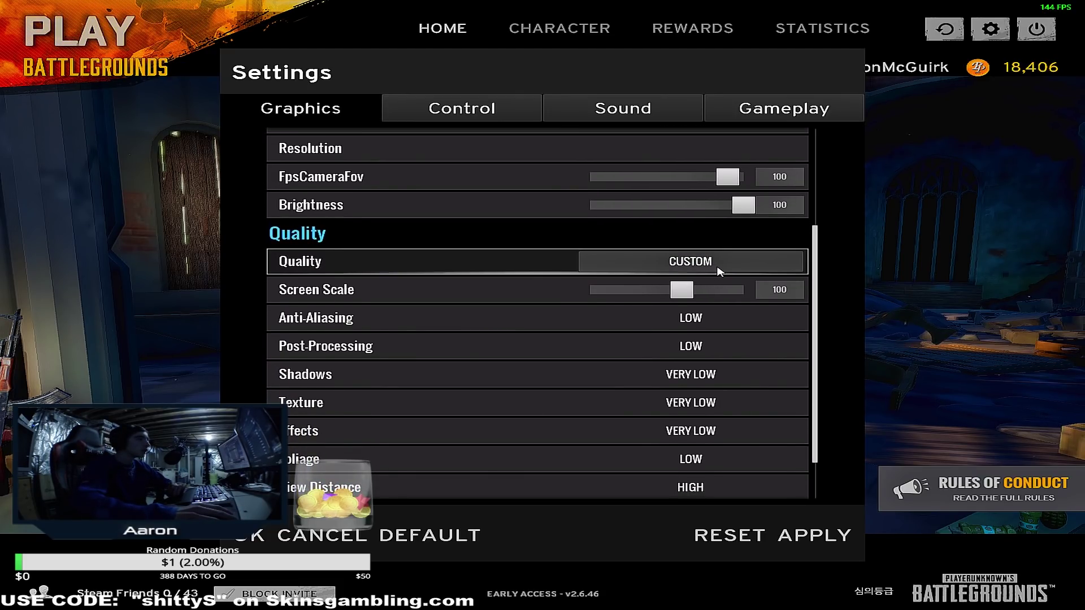
{"action": "scroll", "coordinate": [693, 285], "scroll_direction": "down", "scroll_amount": 2}
{"action": "scroll", "coordinate": [693, 286], "scroll_direction": "down", "scroll_amount": 1}
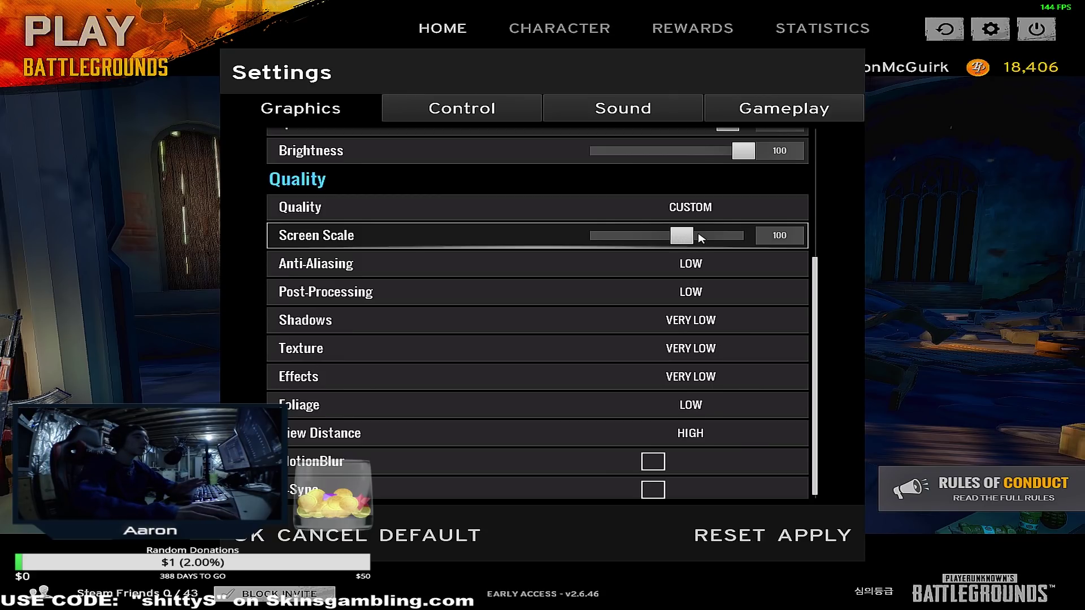
{"action": "mouse_move", "coordinate": [680, 236]}
{"action": "left_mouse_down"}
{"action": "mouse_move", "coordinate": [536, 227]}
{"action": "mouse_move", "coordinate": [684, 233]}
{"action": "left_mouse_up"}
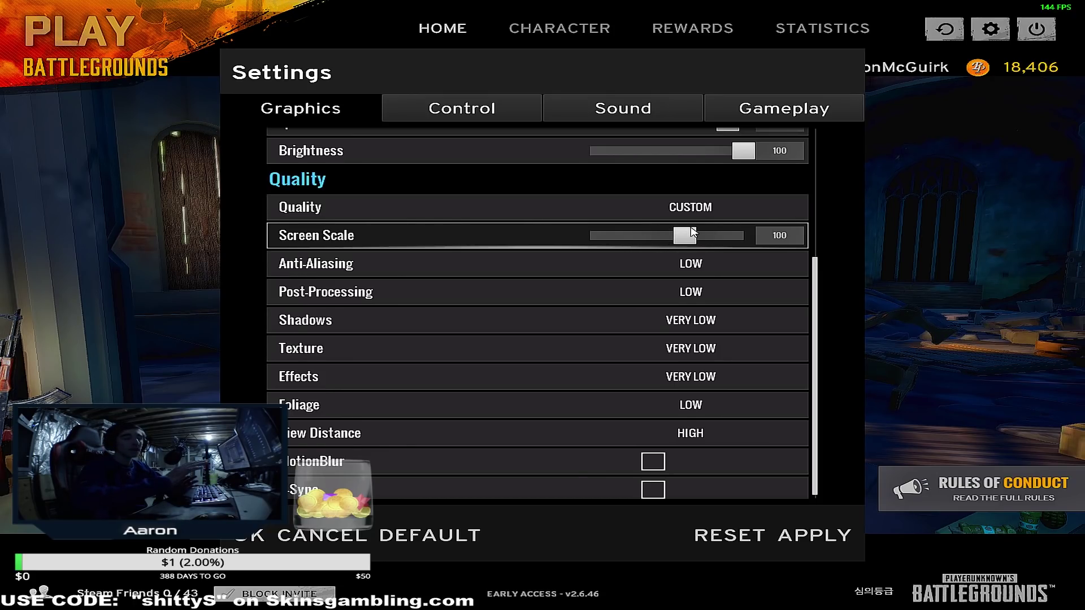